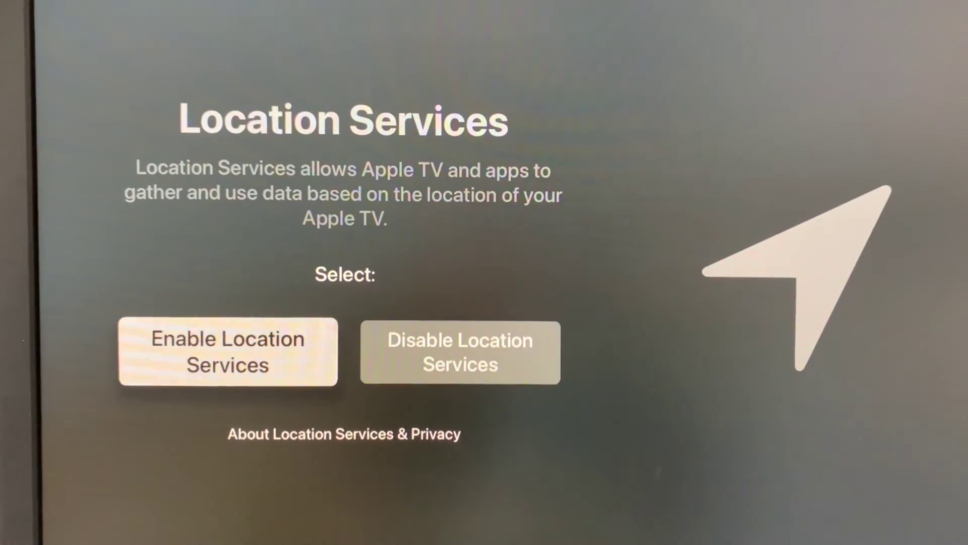
Turn on Location Services for the Apple TV.
{"action": "key", "text": "Down"}
{"action": "key", "text": "Up"}
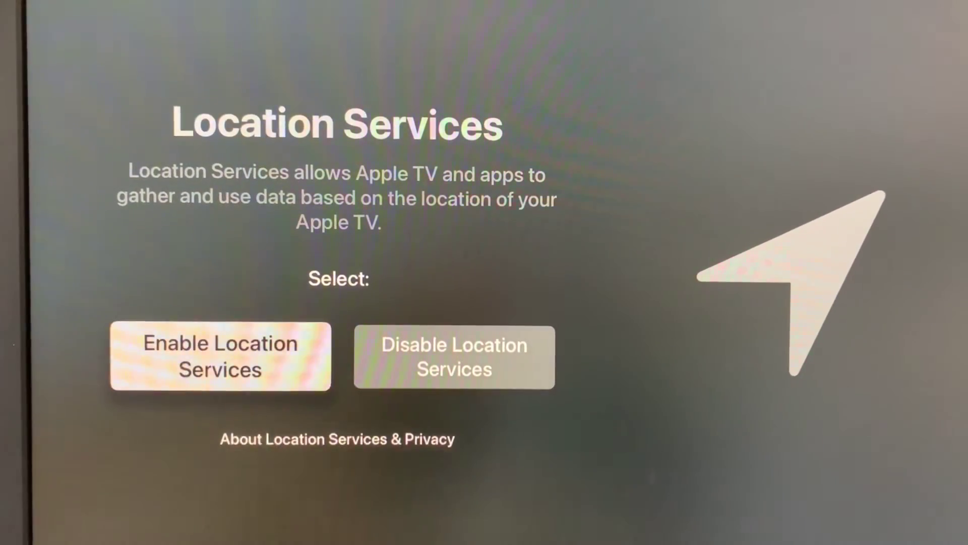
{"action": "key", "text": "Return"}
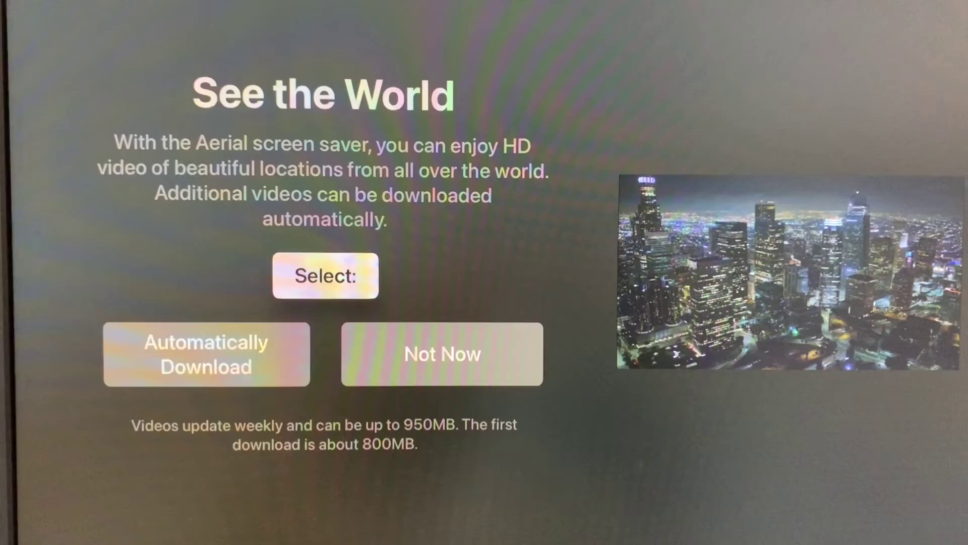
Answer See the World, send analytics to Apple, and share them with app developers.
{"action": "key", "text": "Return"}
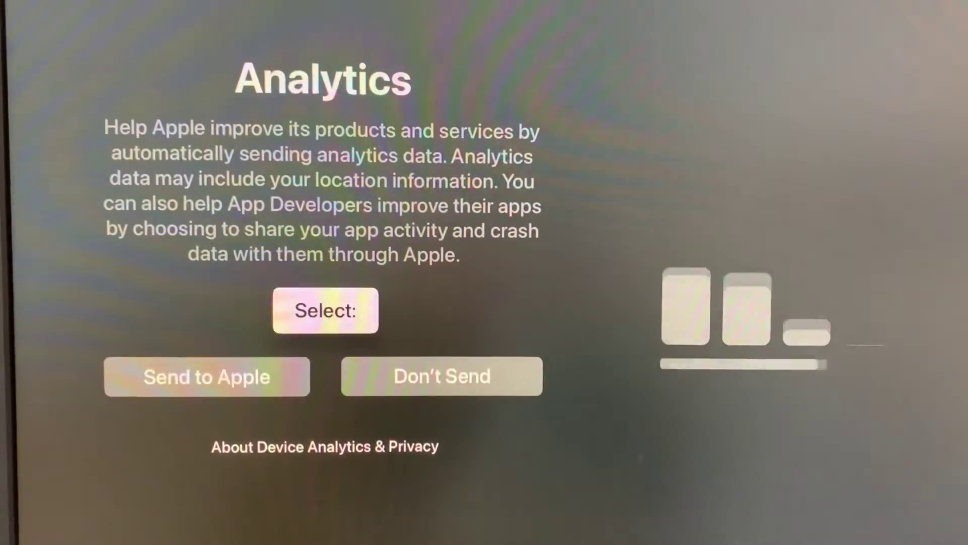
{"action": "key", "text": "Return"}
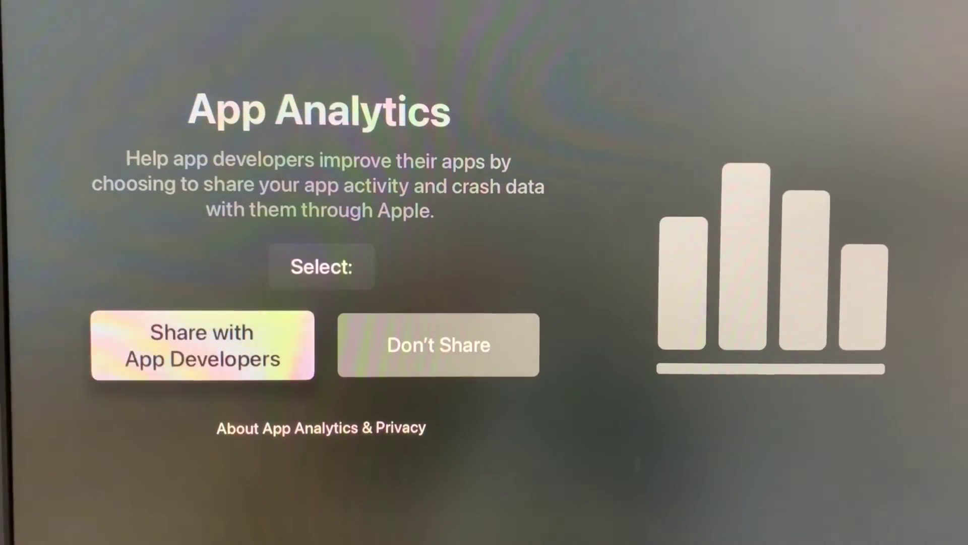
{"action": "key", "text": "Return"}
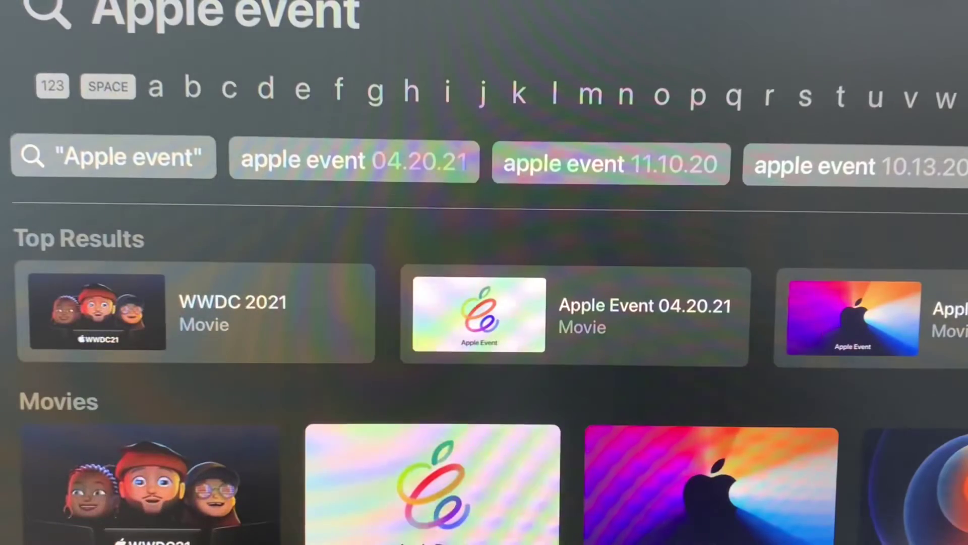
Browse the 'Apple event' Movies results toward the September 2020 Apple Event.
{"action": "key", "text": "Down"}
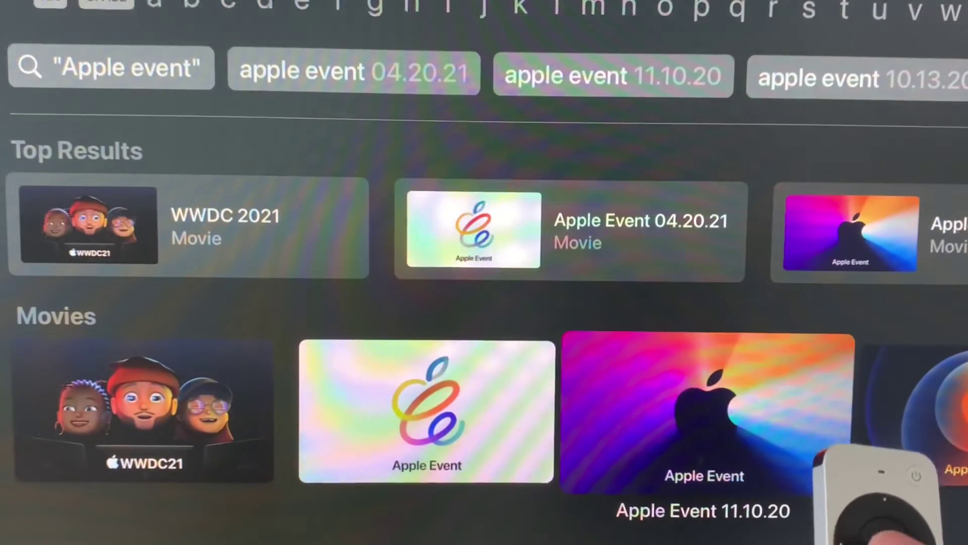
{"action": "key", "text": "Right"}
{"action": "key", "text": "Right"}
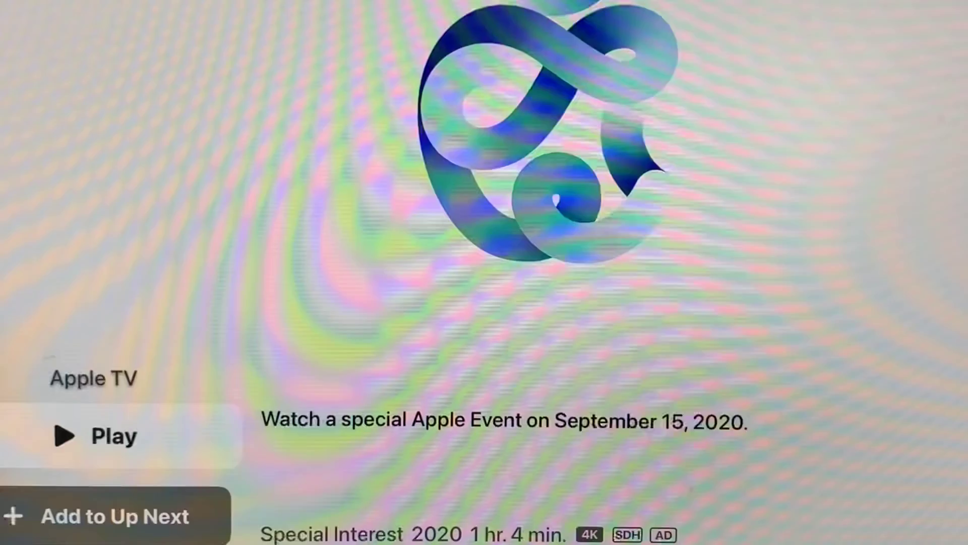
Play the September 15, 2020 Apple Event from its detail page.
{"action": "key", "text": "Return"}
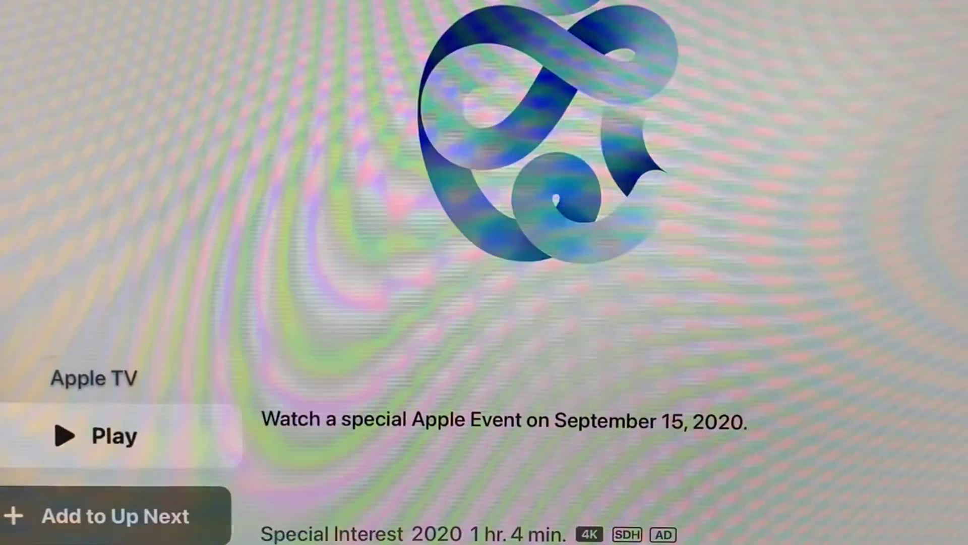